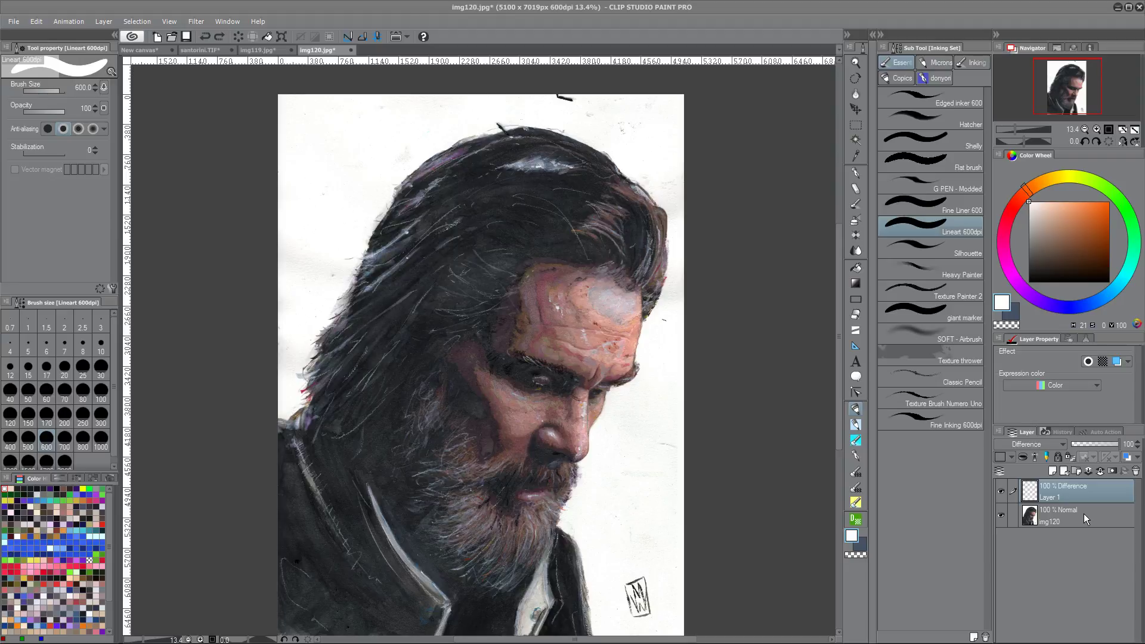
On the rainbow New canvas, paint a black test stroke at brush size 100 on the Difference layer
{"action": "left_click", "coordinate": [139, 50]}
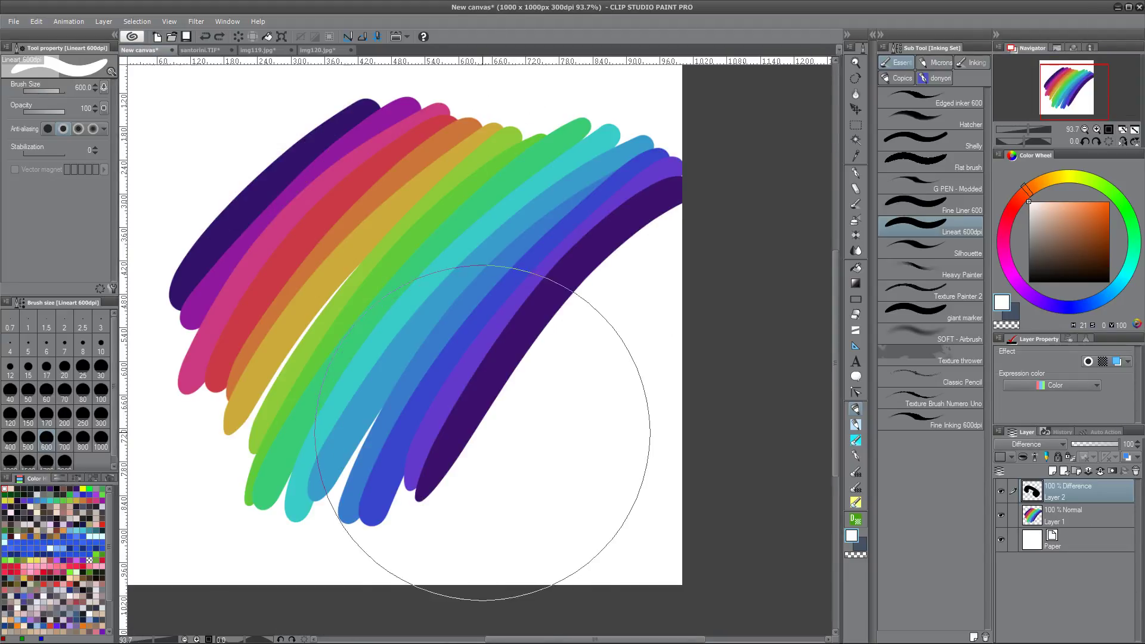
{"action": "key", "text": "bracketleft"}
{"action": "key", "text": "bracketleft"}
{"action": "key", "text": "bracketleft"}
{"action": "key", "text": "bracketleft"}
{"action": "key", "text": "bracketleft"}
{"action": "key", "text": "bracketleft"}
{"action": "key", "text": "bracketleft"}
{"action": "key", "text": "bracketleft"}
{"action": "key", "text": "bracketleft"}
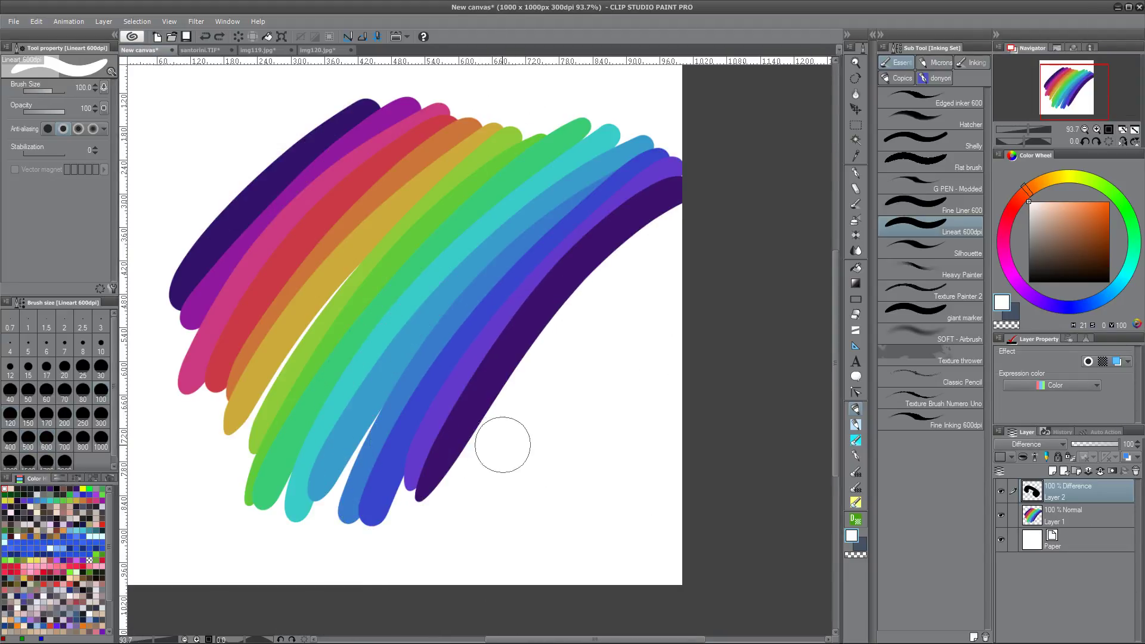
{"action": "left_click_drag", "start_coordinate": [1054, 289], "coordinate": [982, 307]}
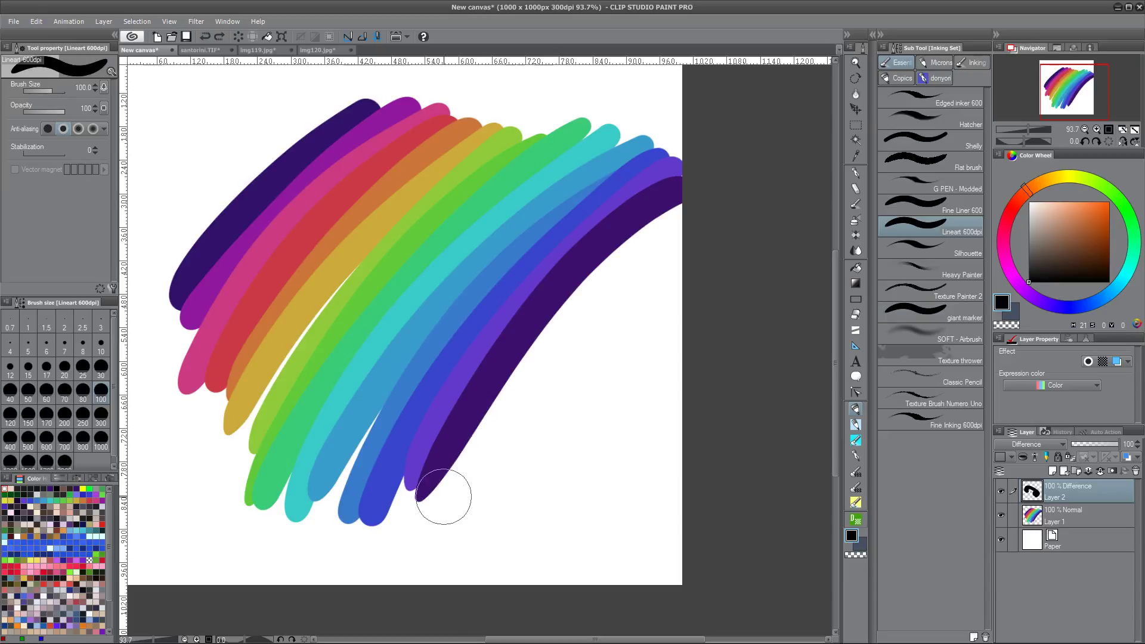
{"action": "left_click_drag", "start_coordinate": [180, 264], "coordinate": [190, 338]}
Paint a thick white Difference stroke across the rainbow bands, then undo the test strokes
{"action": "left_click", "coordinate": [1080, 511]}
{"action": "left_click", "coordinate": [1074, 492]}
{"action": "left_click", "coordinate": [1030, 202]}
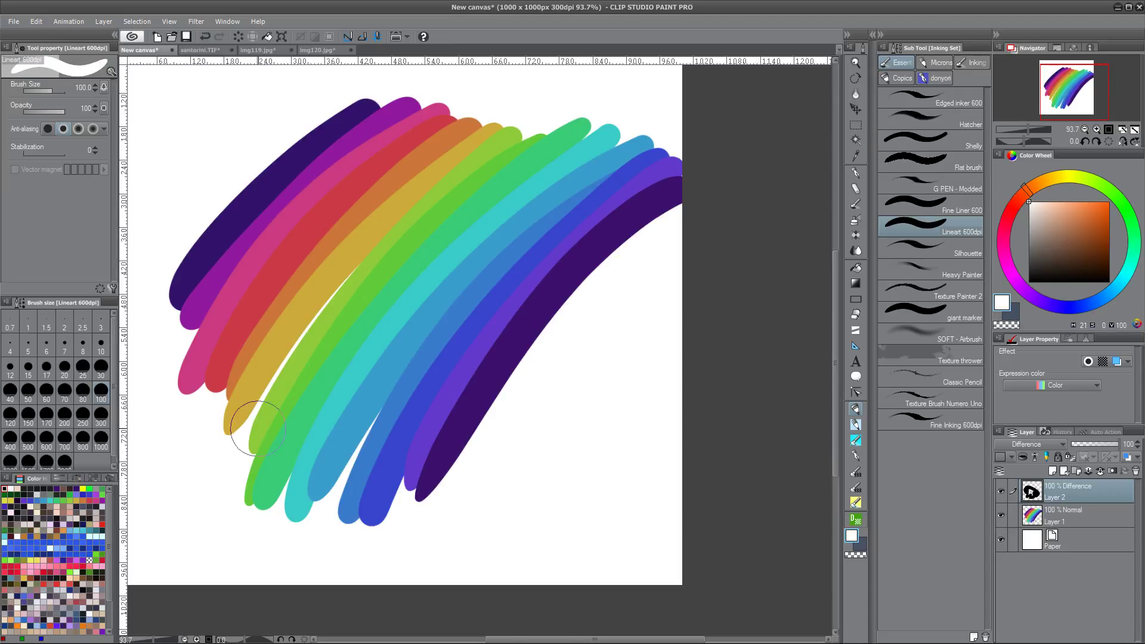
{"action": "mouse_move", "coordinate": [533, 402]}
{"action": "left_mouse_down"}
{"action": "mouse_move", "coordinate": [440, 522]}
{"action": "mouse_move", "coordinate": [435, 378]}
{"action": "mouse_move", "coordinate": [297, 398]}
{"action": "mouse_move", "coordinate": [335, 179]}
{"action": "mouse_move", "coordinate": [136, 342]}
{"action": "left_mouse_up"}
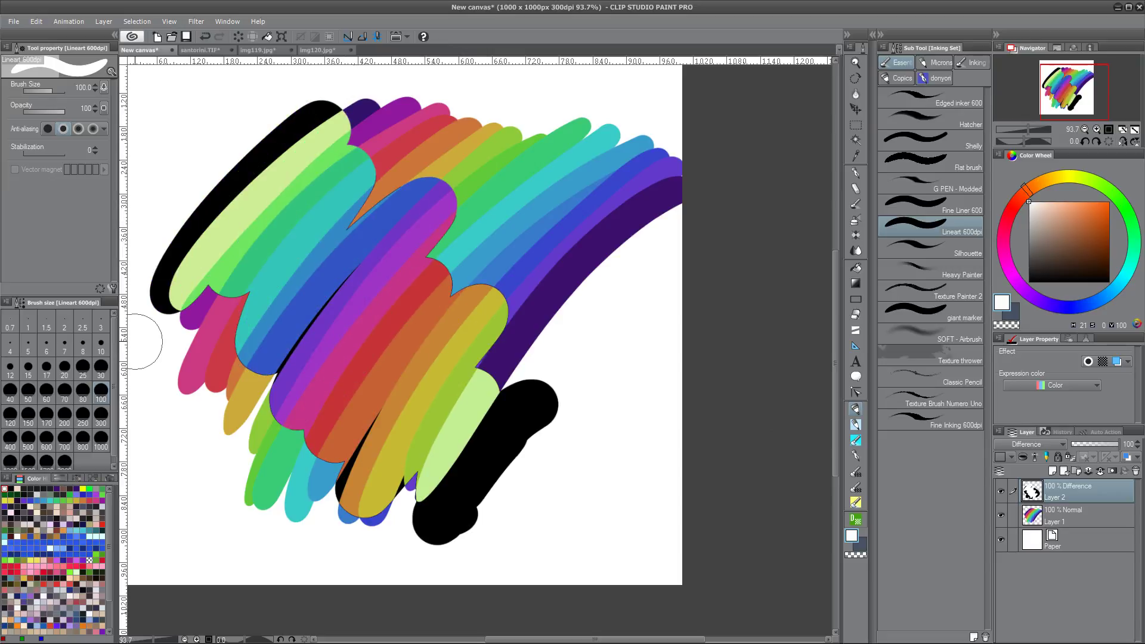
{"action": "key", "text": "ctrl+z"}
{"action": "key", "text": "ctrl+z"}
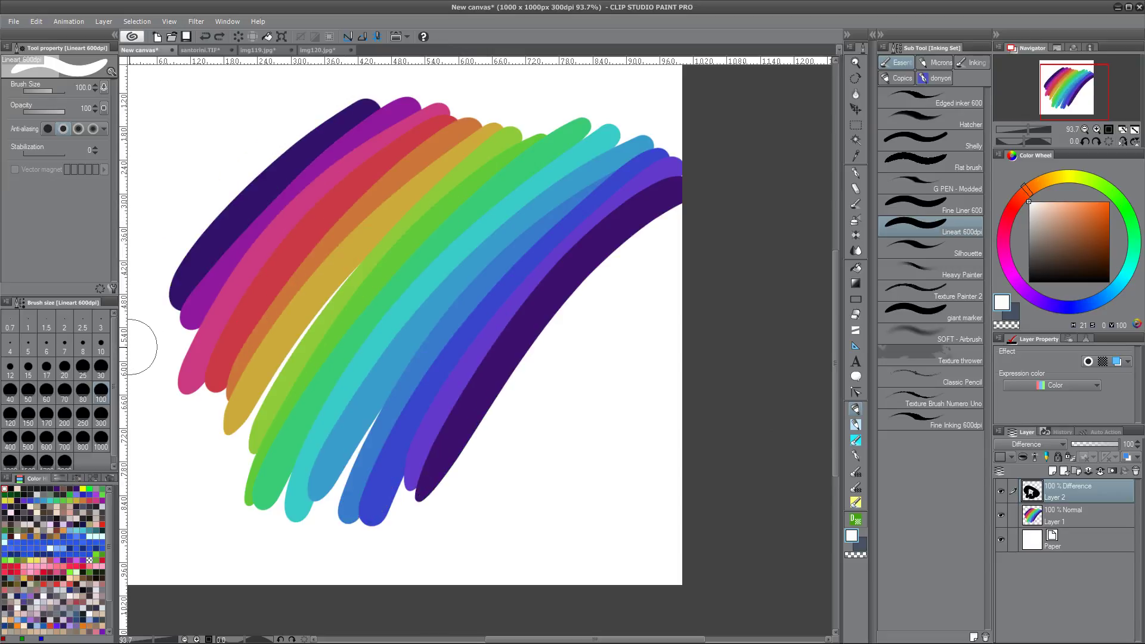
Eyedrop the rainbow's dark purple, paint two Difference strokes with it, then undo them
{"action": "left_click", "coordinate": [230, 215], "text": "alt"}
{"action": "left_click_drag", "start_coordinate": [307, 102], "coordinate": [144, 278]}
{"action": "mouse_move", "coordinate": [589, 292]}
{"action": "left_mouse_down"}
{"action": "mouse_move", "coordinate": [473, 422]}
{"action": "mouse_move", "coordinate": [441, 504]}
{"action": "left_mouse_up"}
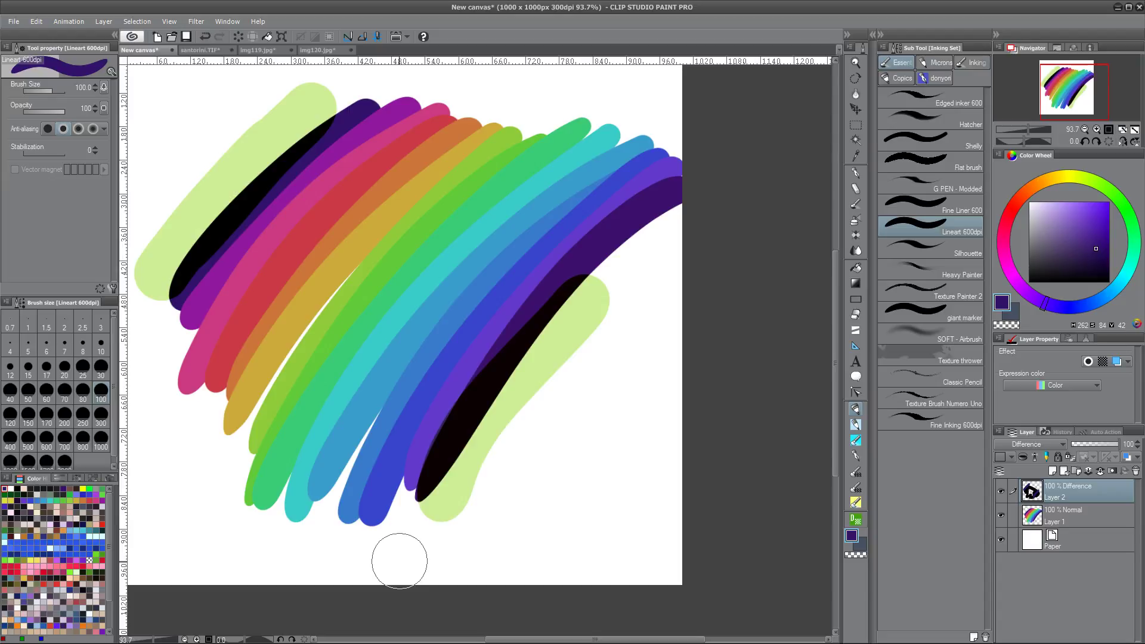
{"action": "key", "text": "ctrl+z"}
{"action": "key", "text": "ctrl+z"}
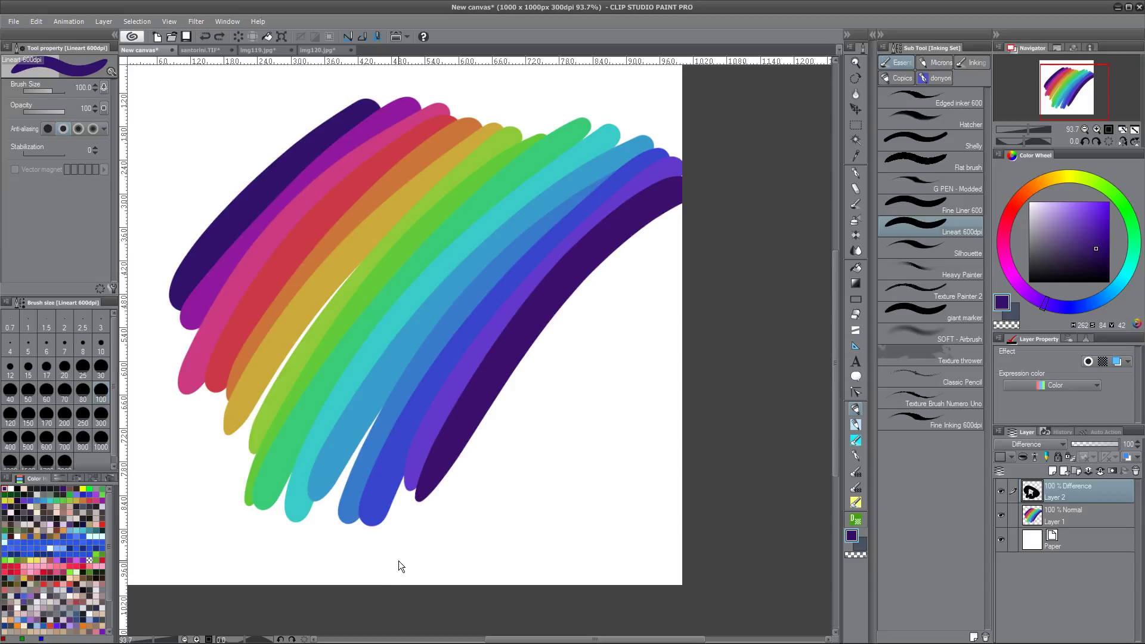
{"action": "left_click", "coordinate": [266, 51]}
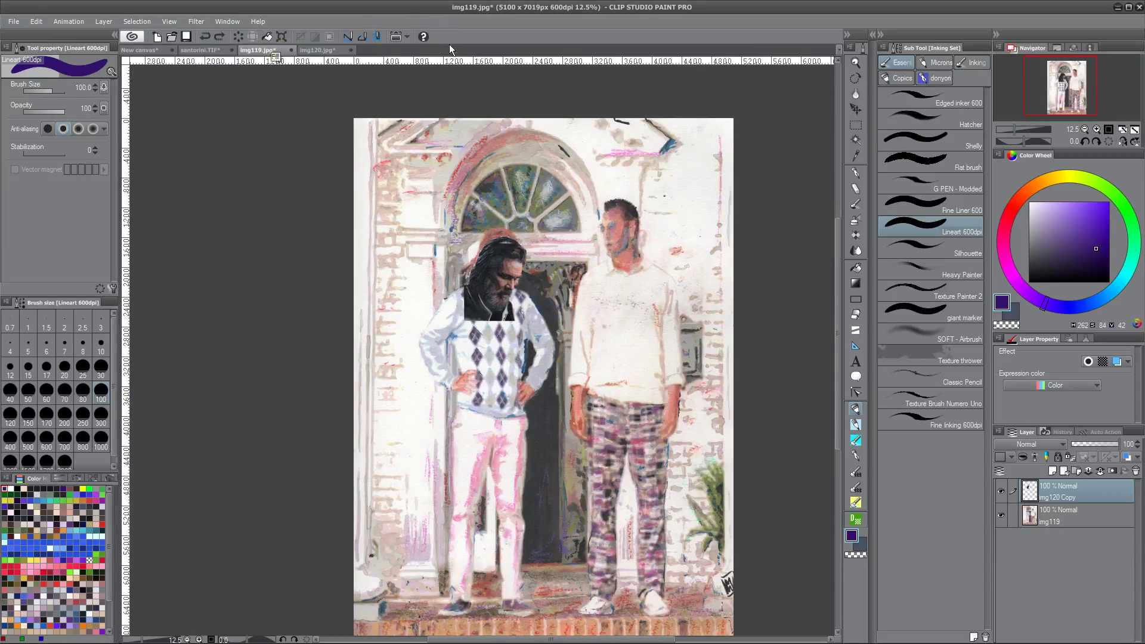
Switch to the img120 portrait, set the drawing colour to white and the brush size to 400
{"action": "left_click", "coordinate": [318, 52]}
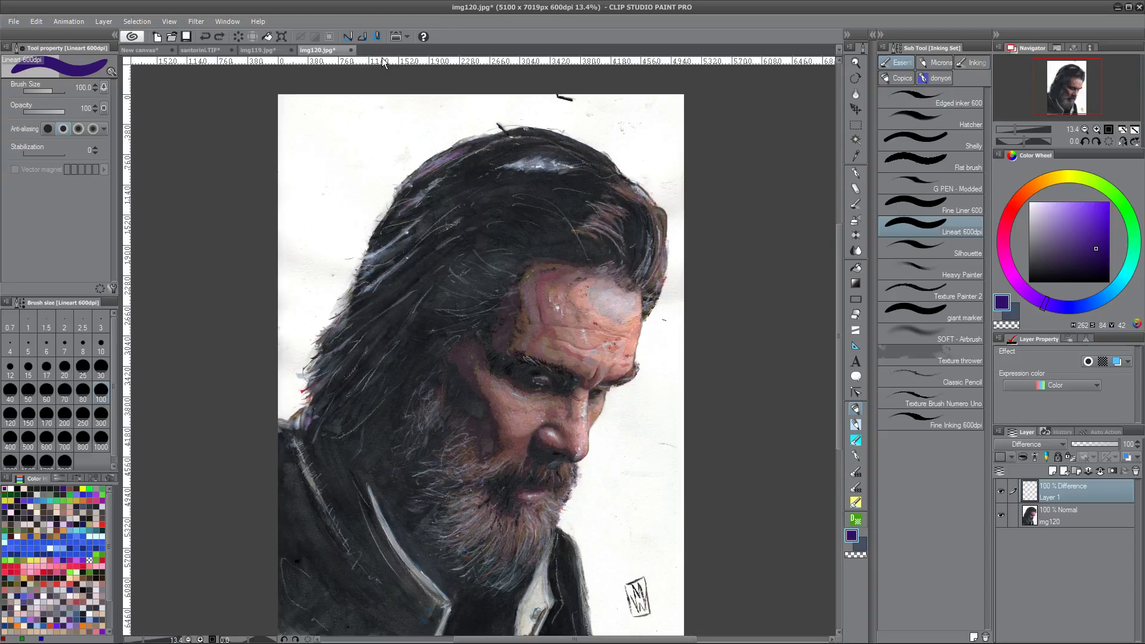
{"action": "left_click_drag", "start_coordinate": [498, 401], "coordinate": [422, 385]}
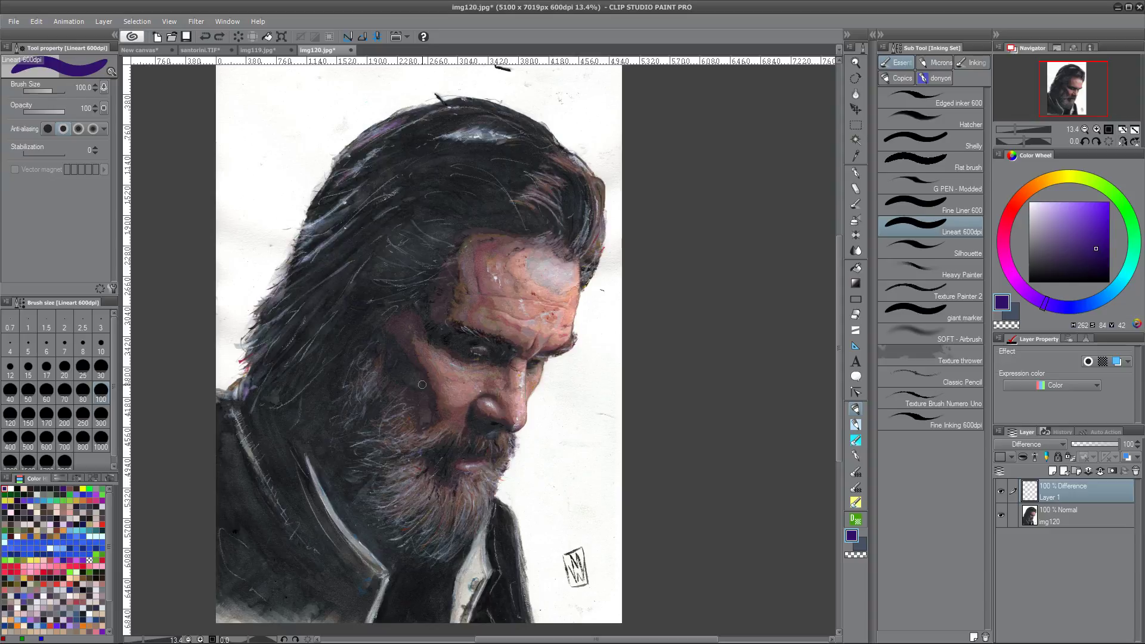
{"action": "mouse_move", "coordinate": [433, 260]}
{"action": "left_mouse_down"}
{"action": "mouse_move", "coordinate": [424, 299]}
{"action": "mouse_move", "coordinate": [438, 299]}
{"action": "mouse_move", "coordinate": [423, 297]}
{"action": "mouse_move", "coordinate": [417, 242]}
{"action": "left_mouse_up"}
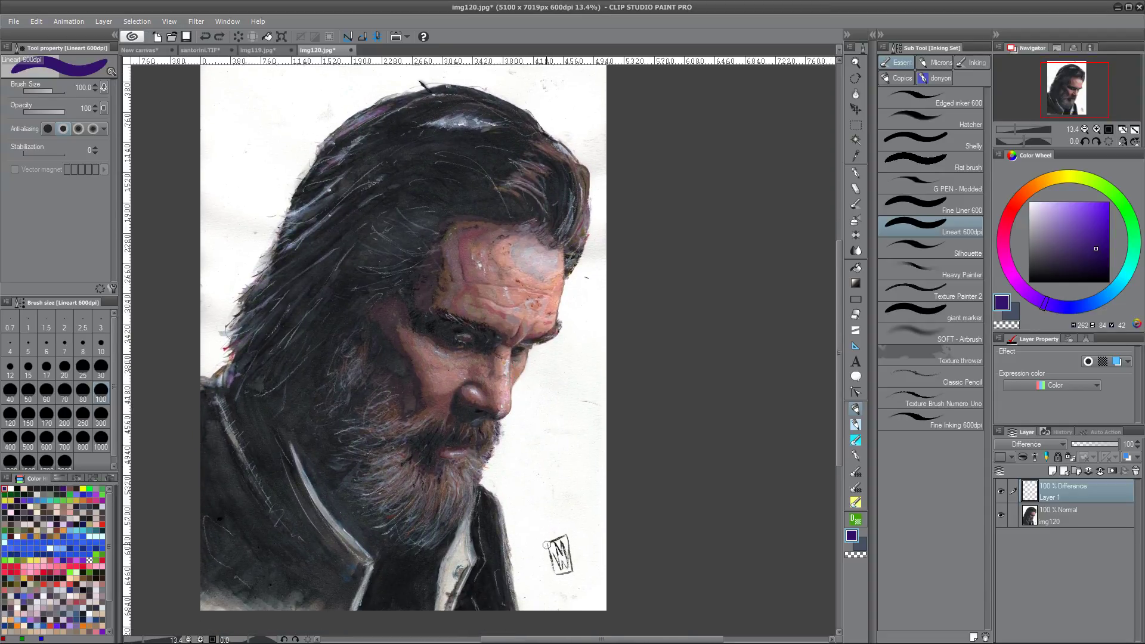
{"action": "left_click_drag", "start_coordinate": [1050, 221], "coordinate": [1019, 192]}
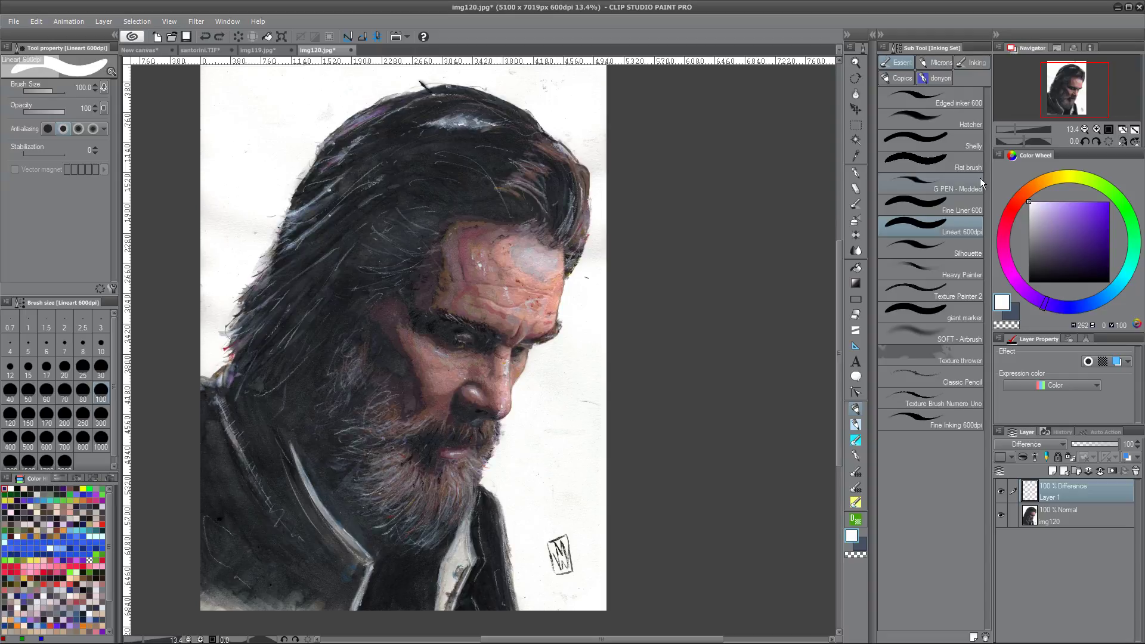
{"action": "left_click_drag", "start_coordinate": [274, 197], "coordinate": [296, 293]}
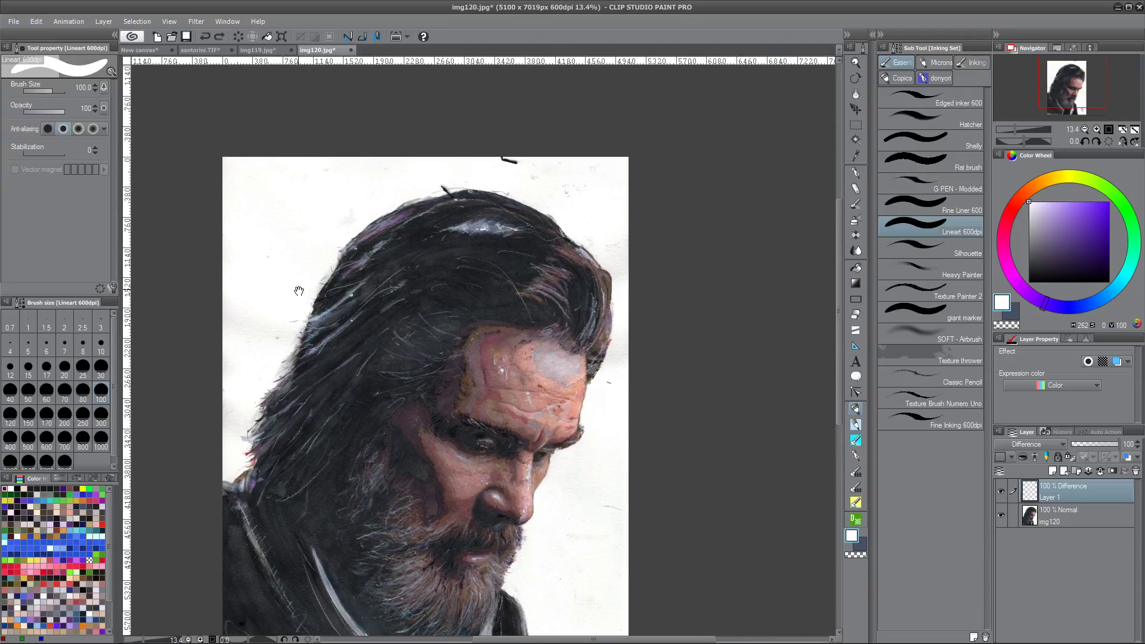
{"action": "left_click_drag", "start_coordinate": [366, 385], "coordinate": [352, 311]}
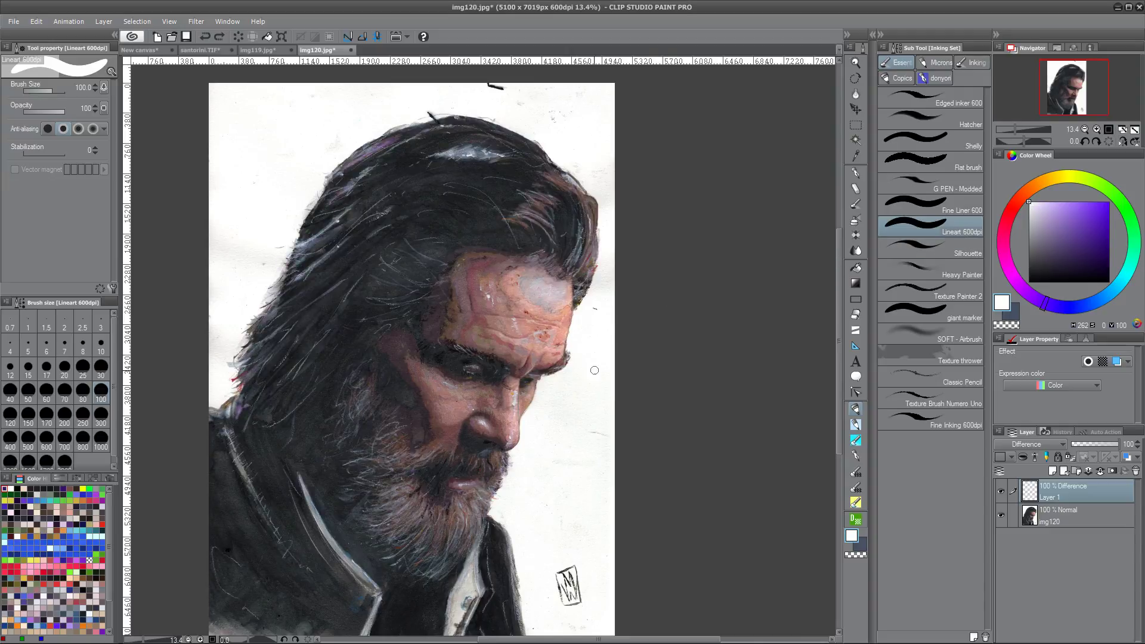
{"action": "key", "text": "bracketright"}
{"action": "key", "text": "bracketright"}
{"action": "key", "text": "bracketright"}
{"action": "key", "text": "bracketright"}
{"action": "key", "text": "bracketright"}
{"action": "key", "text": "bracketright"}
{"action": "key", "text": "bracketright"}
Stroke white at size 400 along the hair's left and top edge, then from under the nose through the beard
{"action": "mouse_move", "coordinate": [401, 116]}
{"action": "left_mouse_down"}
{"action": "mouse_move", "coordinate": [229, 385]}
{"action": "mouse_move", "coordinate": [250, 281]}
{"action": "mouse_move", "coordinate": [472, 110]}
{"action": "mouse_move", "coordinate": [537, 125]}
{"action": "mouse_move", "coordinate": [582, 173]}
{"action": "mouse_move", "coordinate": [603, 274]}
{"action": "mouse_move", "coordinate": [596, 323]}
{"action": "left_mouse_up"}
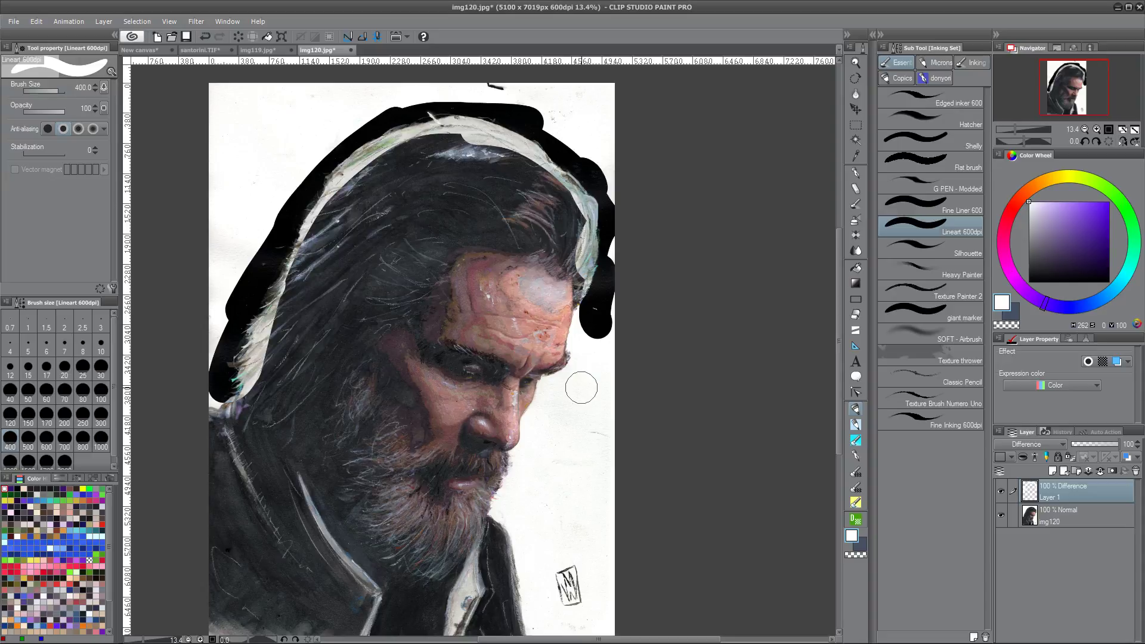
{"action": "left_click_drag", "start_coordinate": [514, 462], "coordinate": [476, 581]}
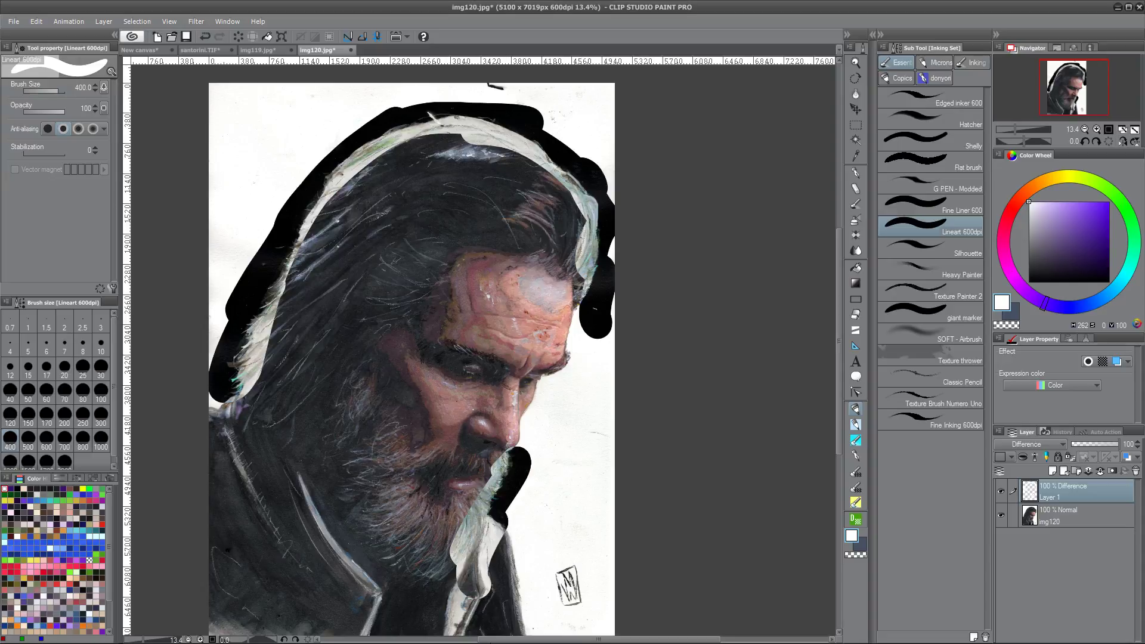
{"action": "left_click", "coordinate": [1062, 506]}
Try erasing the outline with the soft eraser, then undo the eraser and black outline strokes
{"action": "key", "text": "e"}
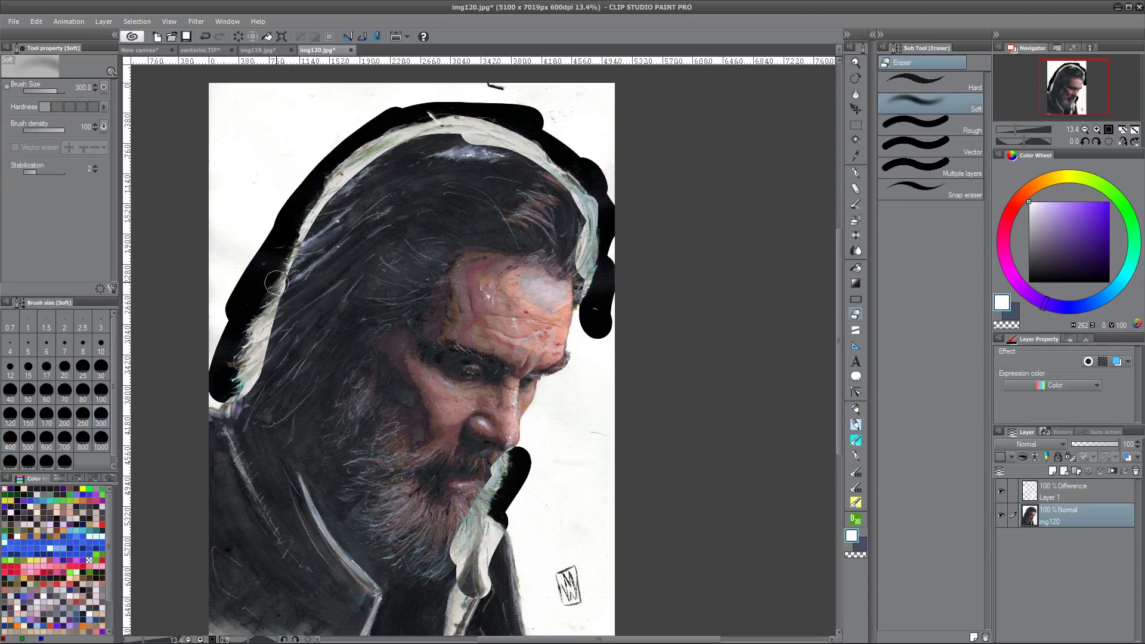
{"action": "left_click_drag", "start_coordinate": [285, 225], "coordinate": [252, 284]}
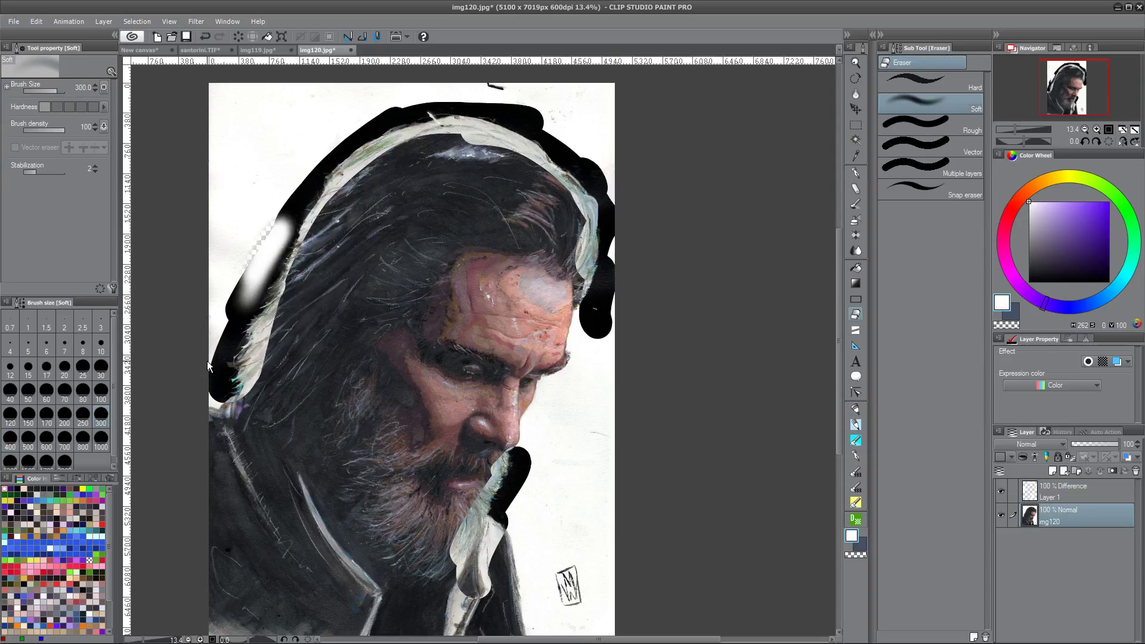
{"action": "key", "text": "ctrl+z"}
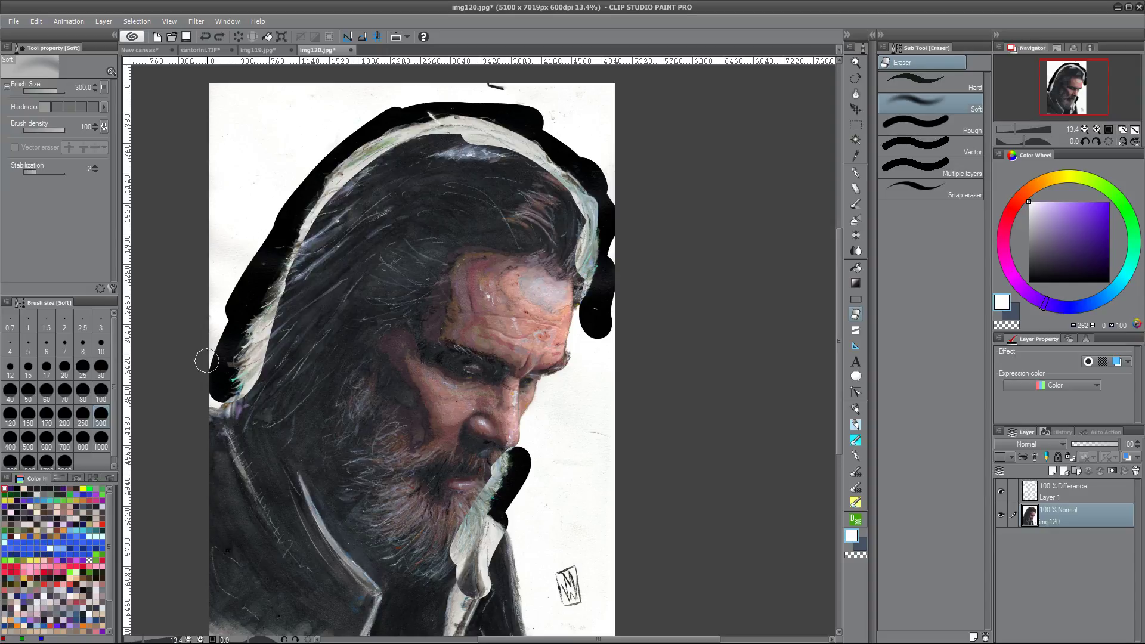
{"action": "key", "text": "ctrl+z"}
{"action": "key", "text": "ctrl+z"}
{"action": "key", "text": "ctrl+z"}
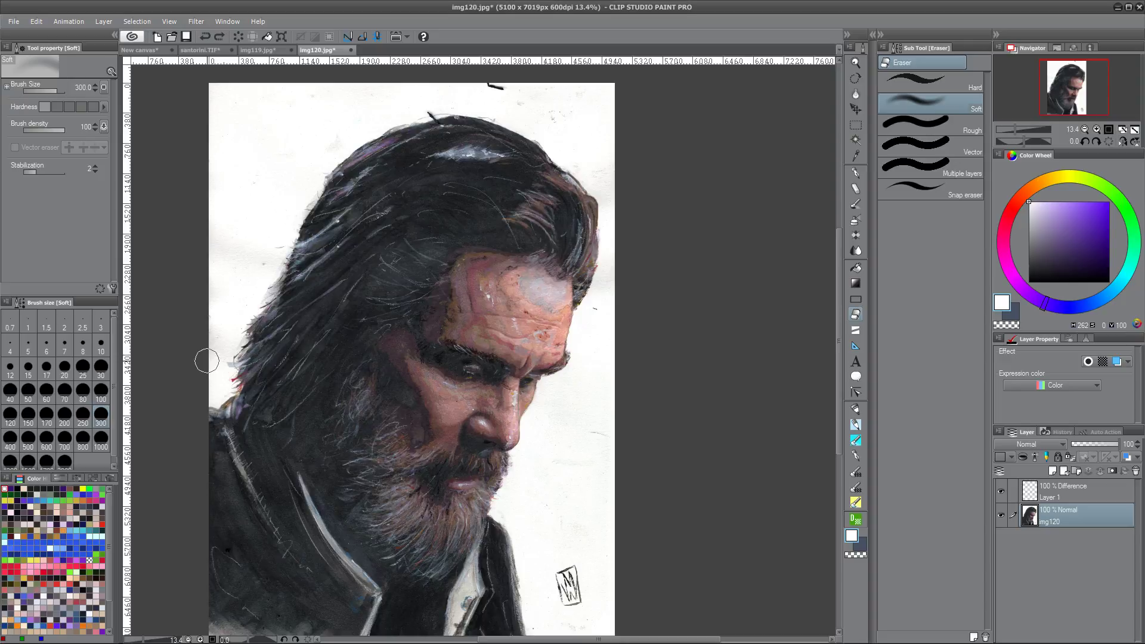
Bring the top of the head into view, select Difference Layer 1, and choose the Heavy Painter pen
{"action": "scroll", "coordinate": [352, 366], "scroll_direction": "down", "scroll_amount": 3}
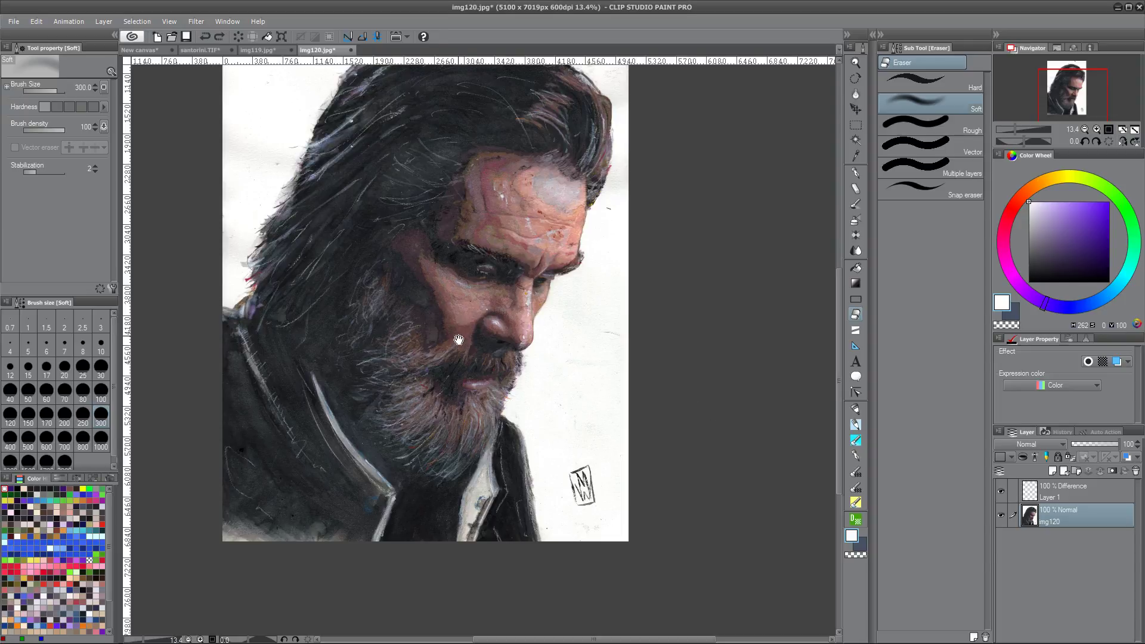
{"action": "left_click_drag", "start_coordinate": [459, 340], "coordinate": [451, 394]}
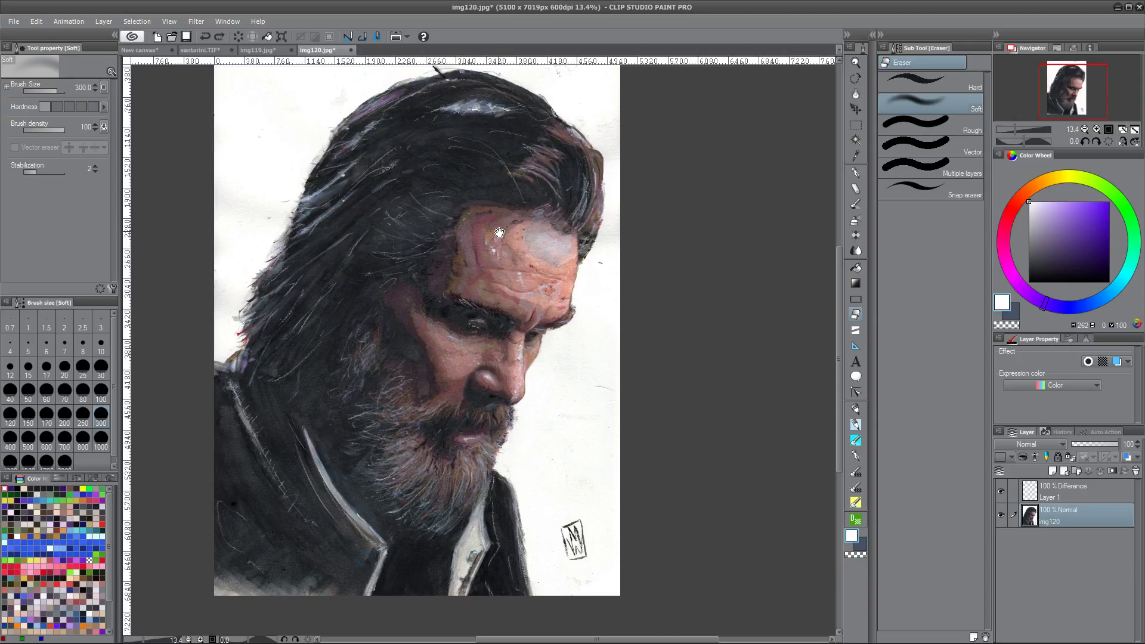
{"action": "left_click_drag", "start_coordinate": [379, 365], "coordinate": [379, 401]}
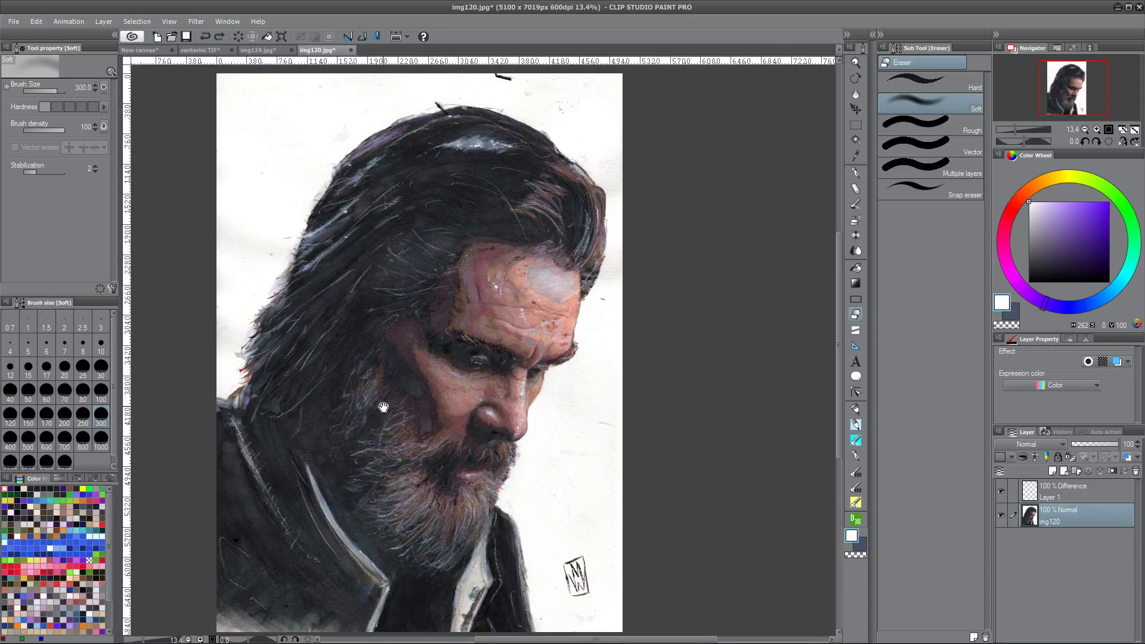
{"action": "left_click_drag", "start_coordinate": [358, 440], "coordinate": [356, 403]}
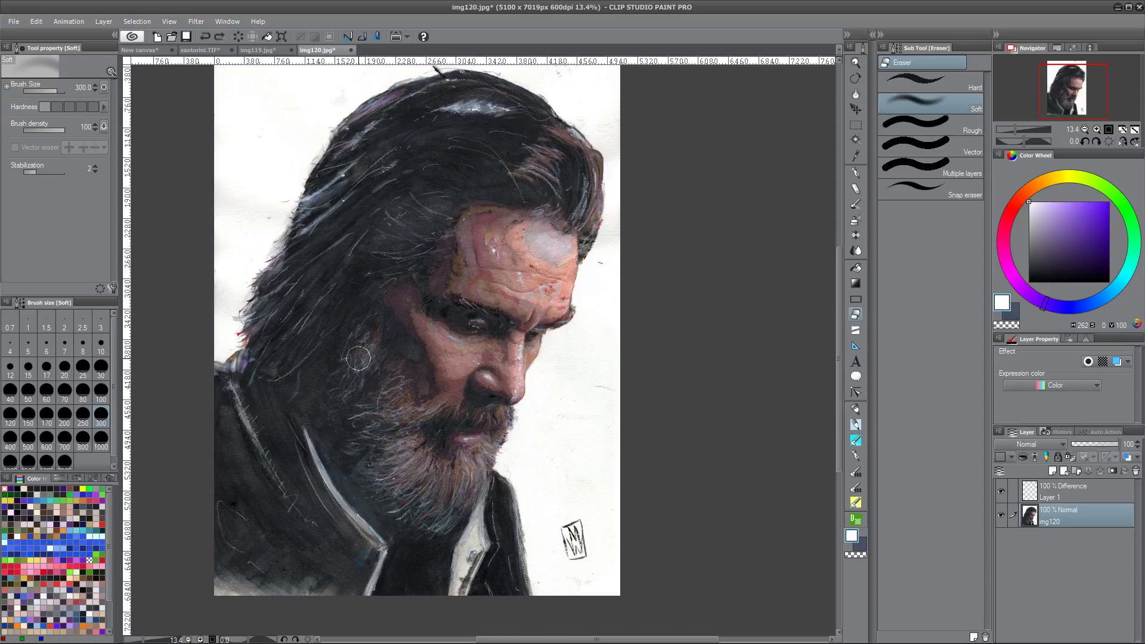
{"action": "key", "text": "alt"}
{"action": "left_click", "coordinate": [856, 269]}
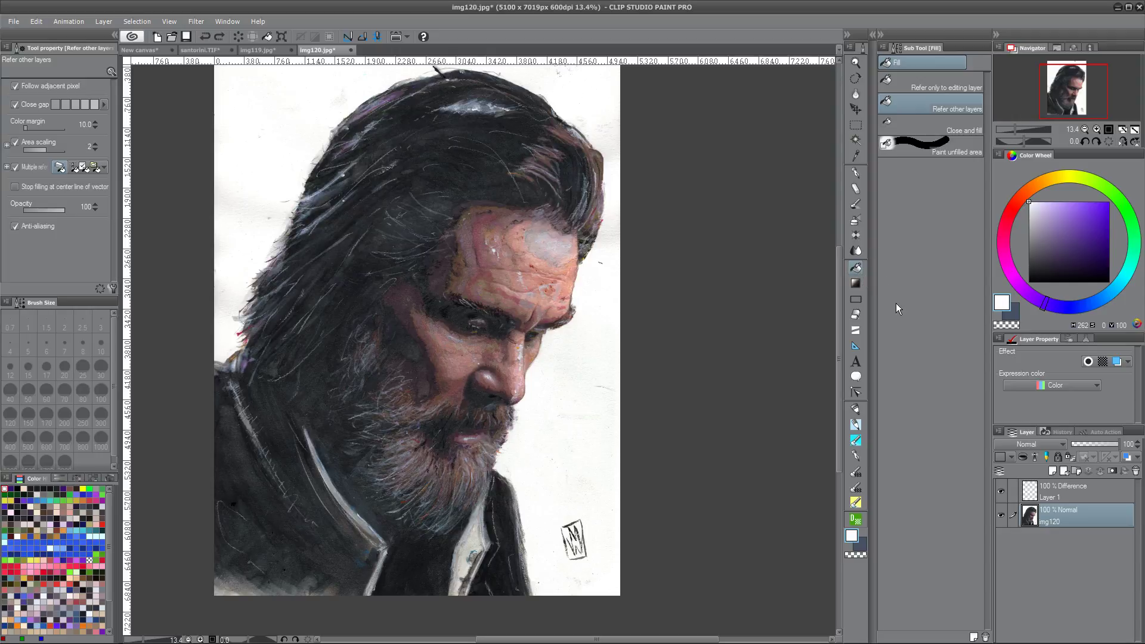
{"action": "left_click", "coordinate": [1072, 489]}
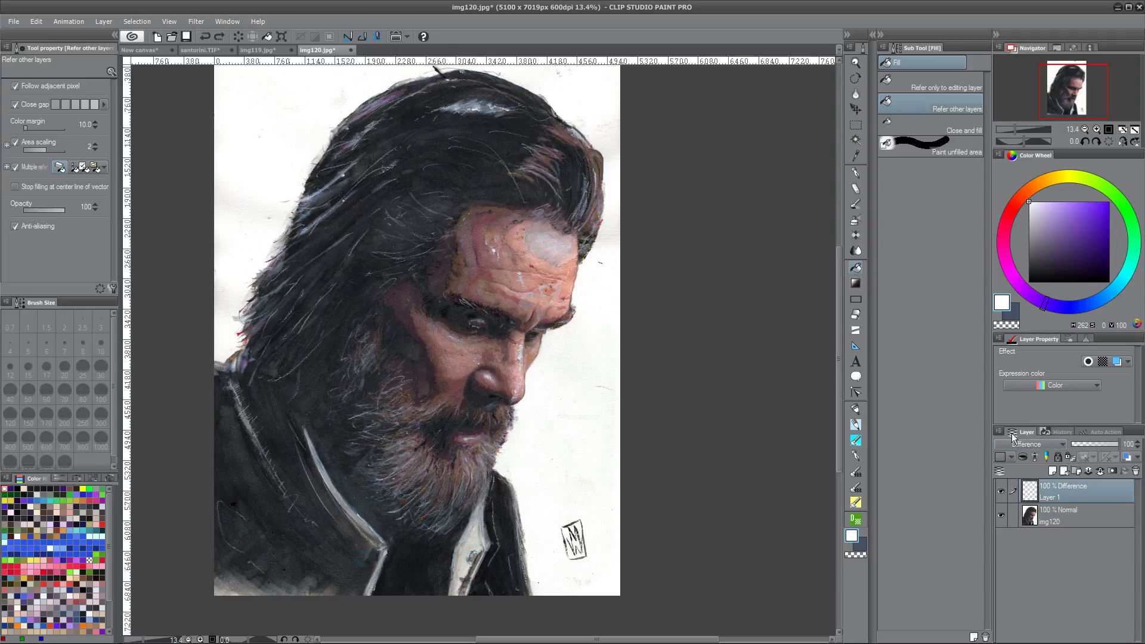
{"action": "left_click", "coordinate": [856, 409]}
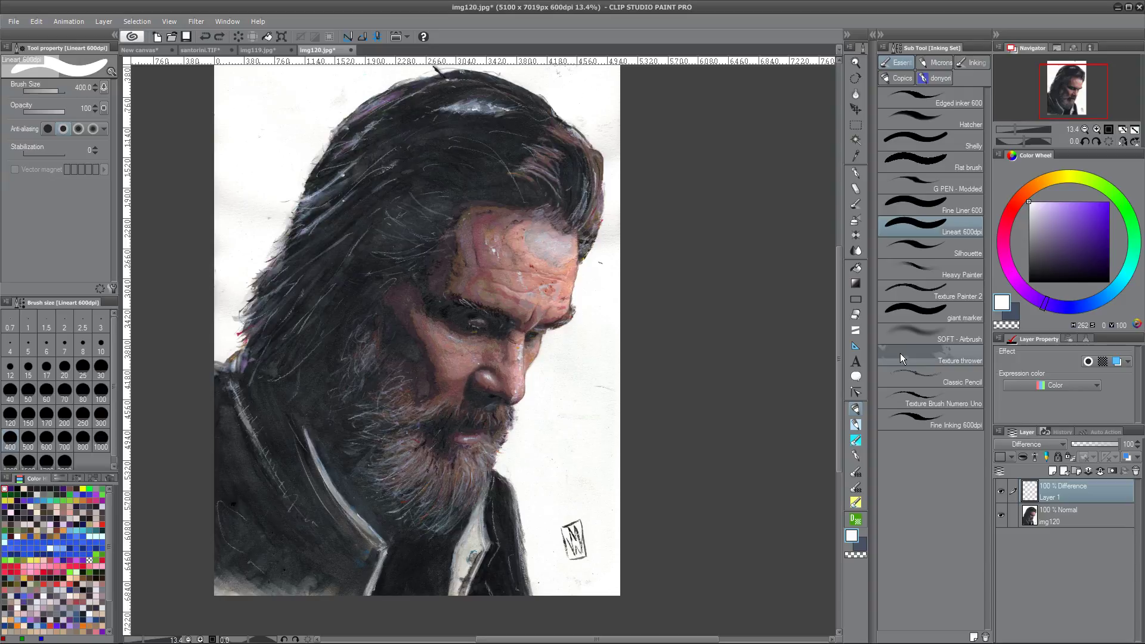
{"action": "left_click", "coordinate": [922, 267]}
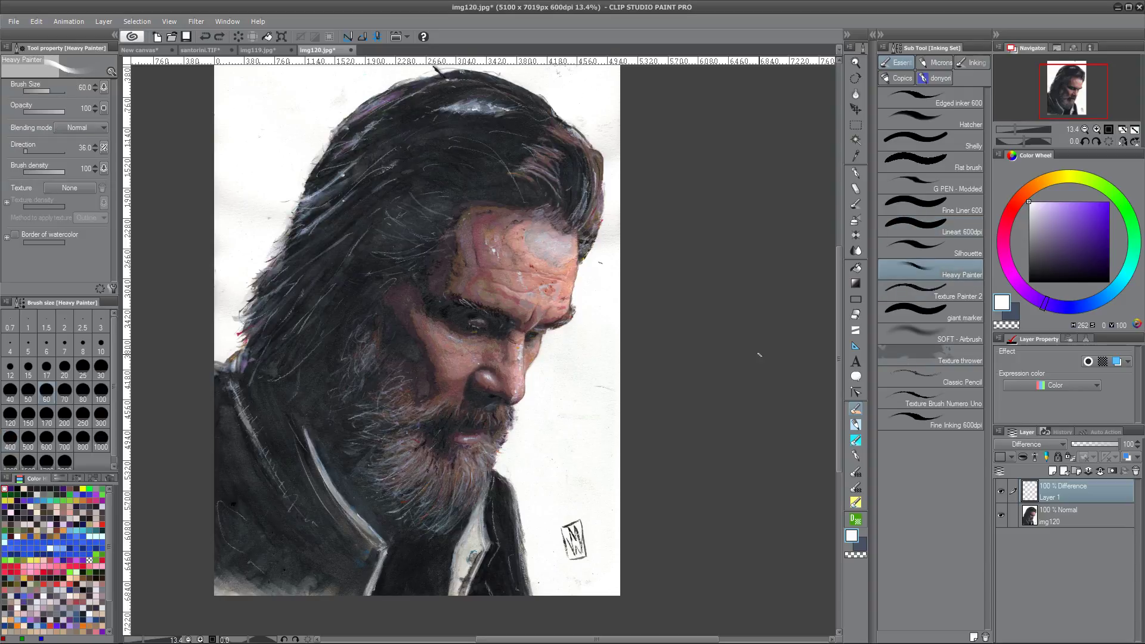
Paint broad dark Heavy Painter strokes at size 170 down the jacket's lower left
{"action": "left_click", "coordinate": [260, 498], "text": "alt"}
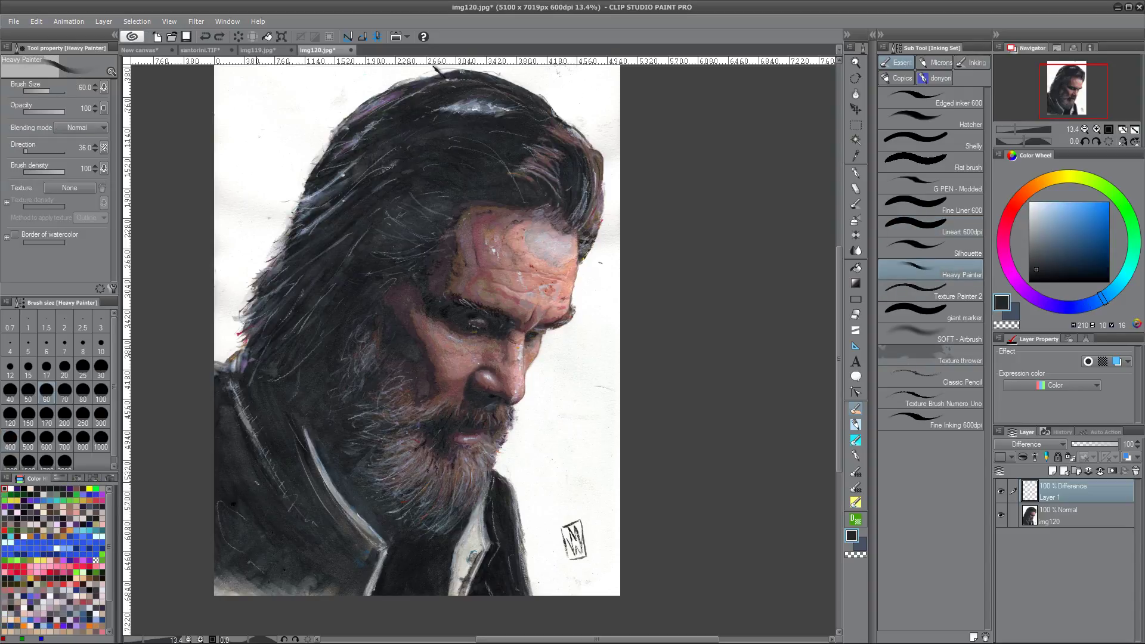
{"action": "key", "text": "bracketright"}
{"action": "key", "text": "bracketright"}
{"action": "key", "text": "bracketright"}
{"action": "key", "text": "bracketright"}
{"action": "key", "text": "bracketright"}
{"action": "key", "text": "bracketright"}
{"action": "mouse_move", "coordinate": [242, 462]}
{"action": "left_mouse_down"}
{"action": "mouse_move", "coordinate": [280, 533]}
{"action": "mouse_move", "coordinate": [237, 525]}
{"action": "left_mouse_up"}
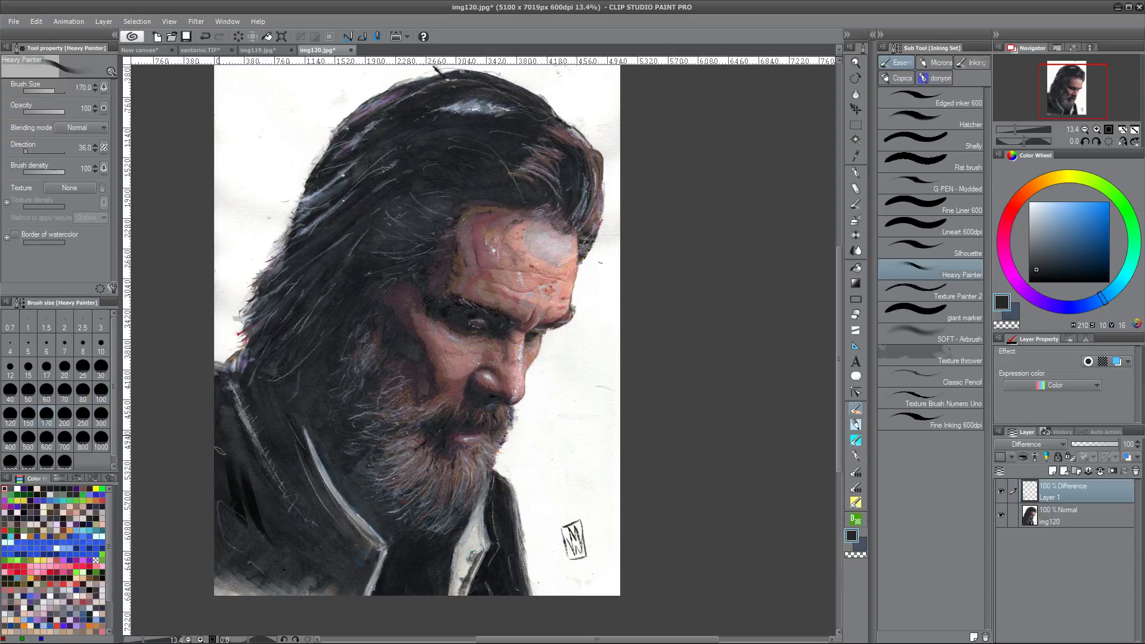
{"action": "left_click_drag", "start_coordinate": [228, 437], "coordinate": [253, 558]}
{"action": "left_click_drag", "start_coordinate": [238, 502], "coordinate": [291, 571]}
{"action": "left_click_drag", "start_coordinate": [253, 520], "coordinate": [323, 588]}
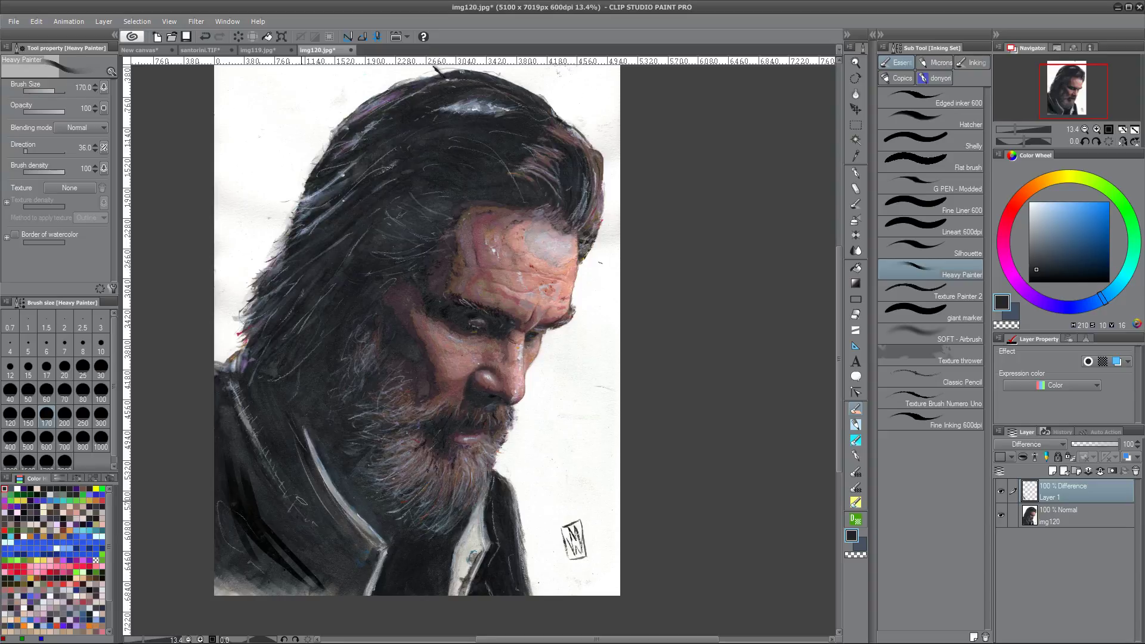
Eyedrop a muted purple, then shift it to a brighter, more saturated orange on the Color Wheel
{"action": "left_click", "coordinate": [251, 358], "text": "alt"}
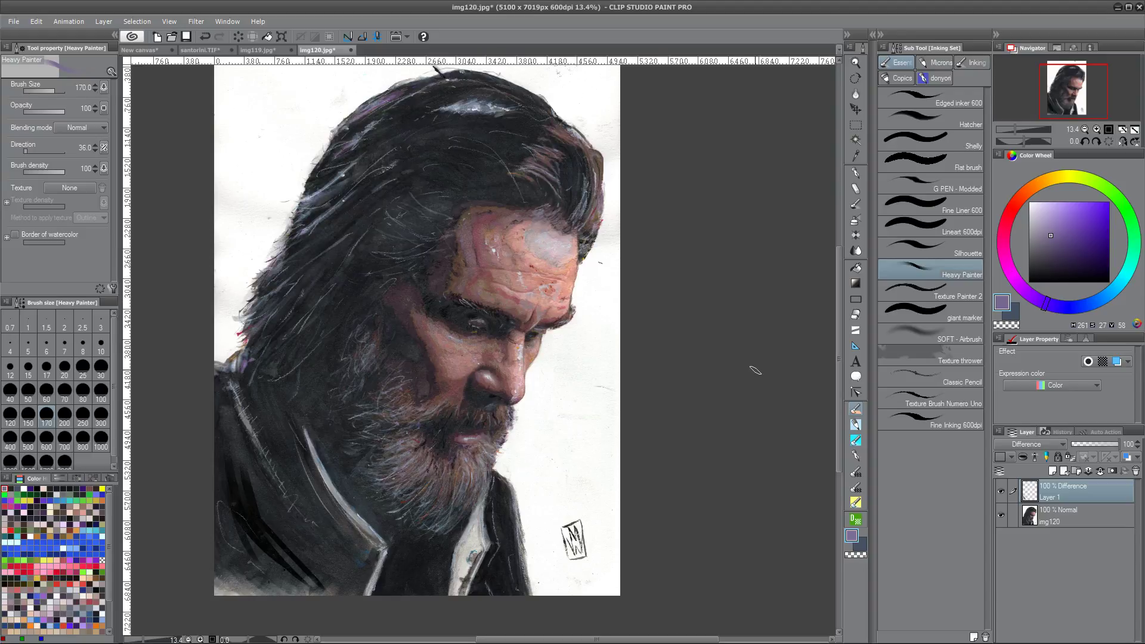
{"action": "left_click", "coordinate": [1035, 185]}
{"action": "mouse_move", "coordinate": [1054, 227]}
{"action": "left_mouse_down"}
{"action": "mouse_move", "coordinate": [1047, 214]}
{"action": "mouse_move", "coordinate": [1046, 227]}
{"action": "mouse_move", "coordinate": [1059, 218]}
{"action": "mouse_move", "coordinate": [1043, 221]}
{"action": "left_mouse_up"}
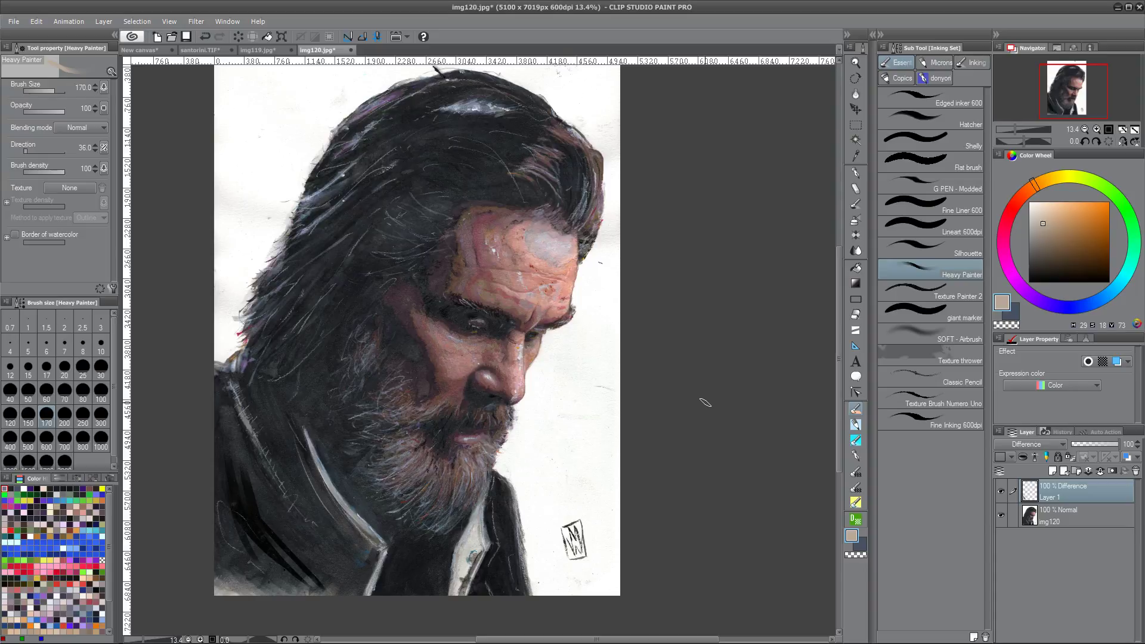
{"action": "mouse_move", "coordinate": [480, 323]}
{"action": "left_mouse_down"}
{"action": "mouse_move", "coordinate": [450, 289]}
{"action": "mouse_move", "coordinate": [414, 274]}
{"action": "mouse_move", "coordinate": [424, 282]}
{"action": "left_mouse_up"}
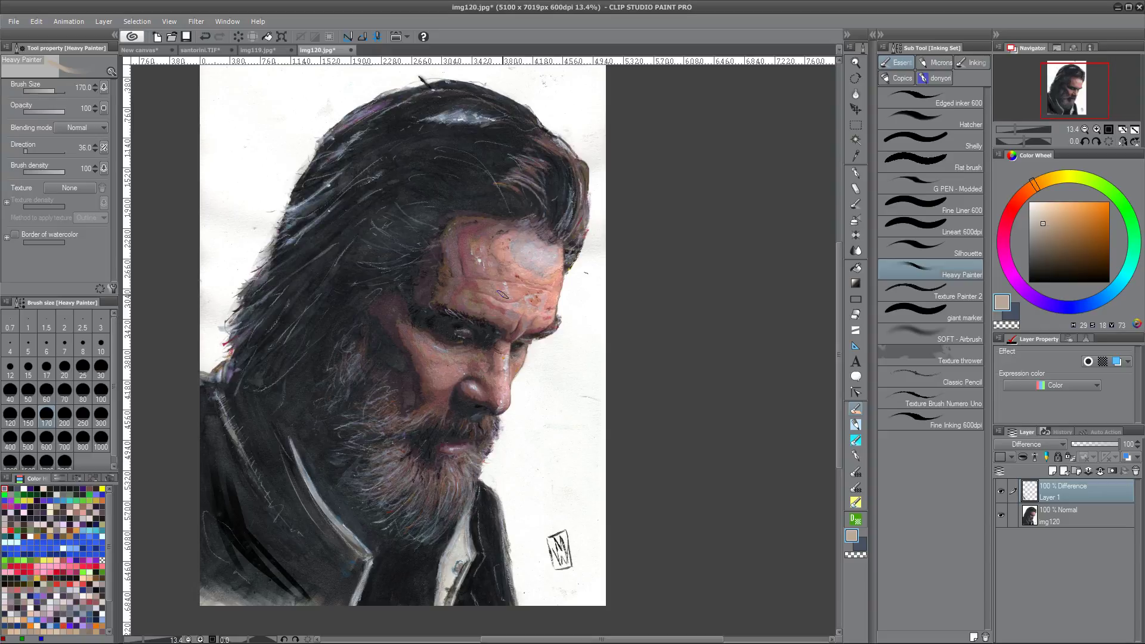
{"action": "key", "text": "m"}
{"action": "mouse_move", "coordinate": [525, 236]}
{"action": "left_mouse_down"}
{"action": "mouse_move", "coordinate": [465, 355]}
{"action": "mouse_move", "coordinate": [370, 326]}
{"action": "mouse_move", "coordinate": [323, 392]}
{"action": "left_mouse_up"}
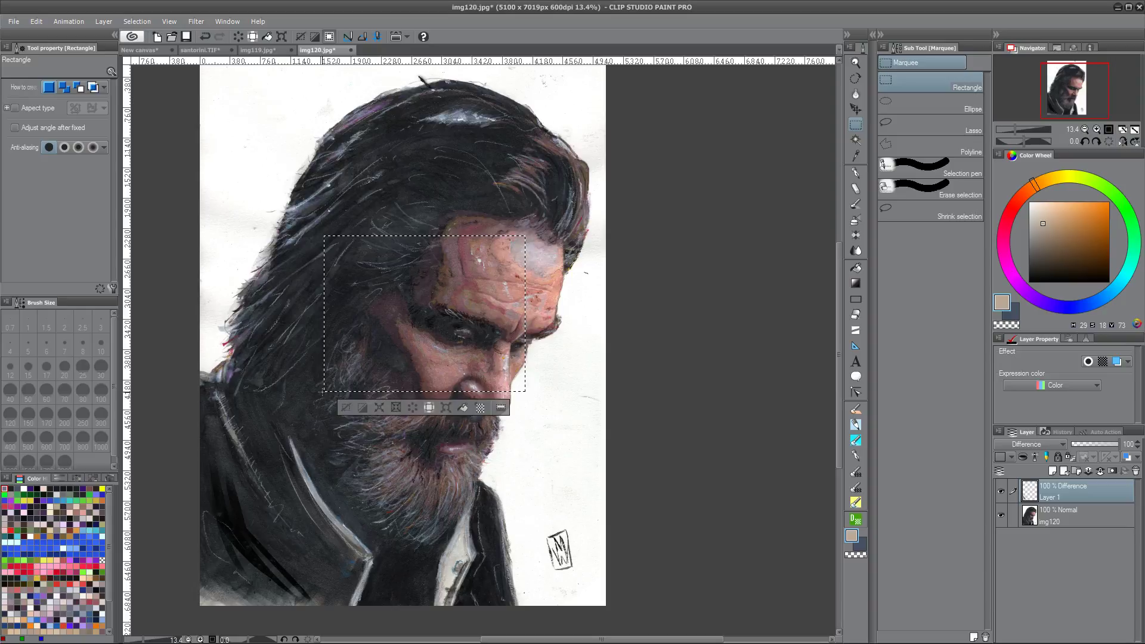
{"action": "key", "text": "ctrl+j"}
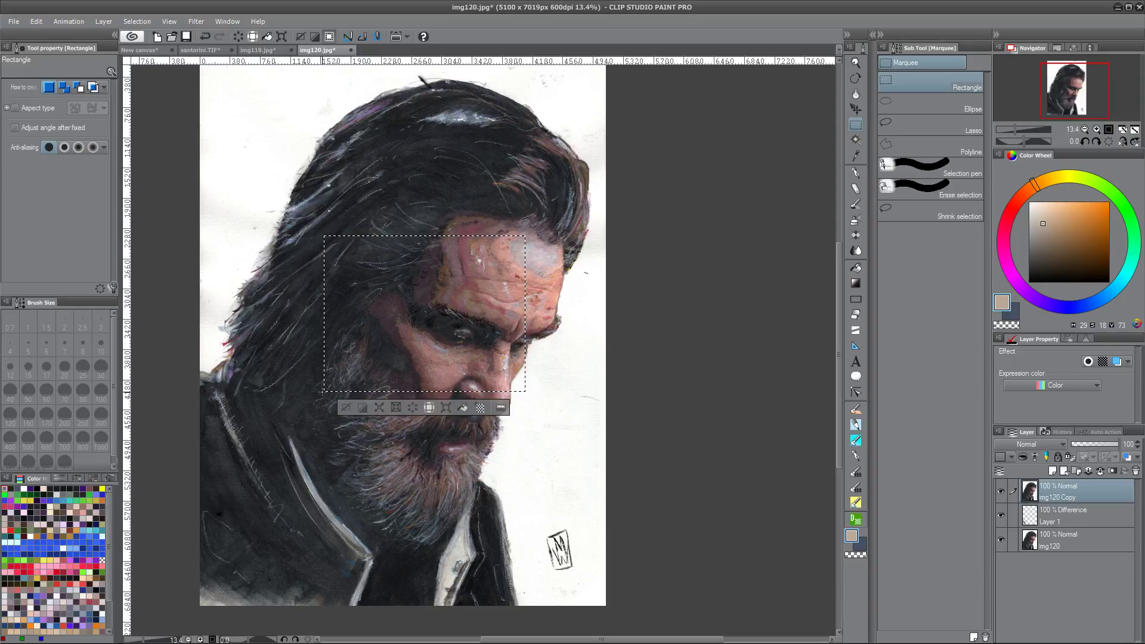
{"action": "key", "text": "ctrl+z"}
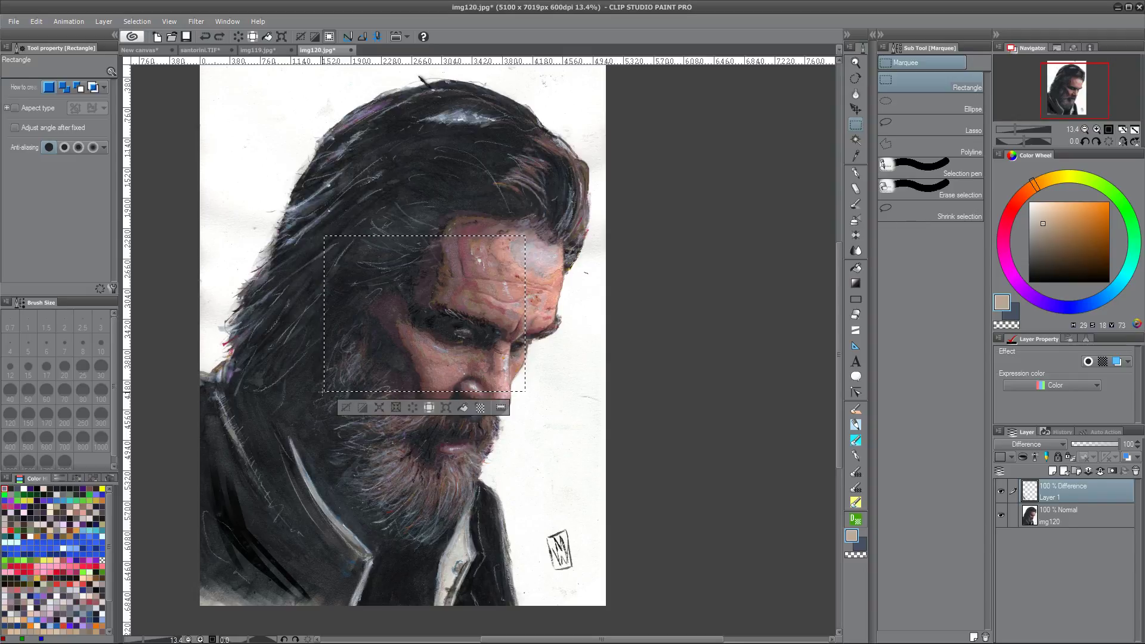
{"action": "key", "text": "ctrl+d"}
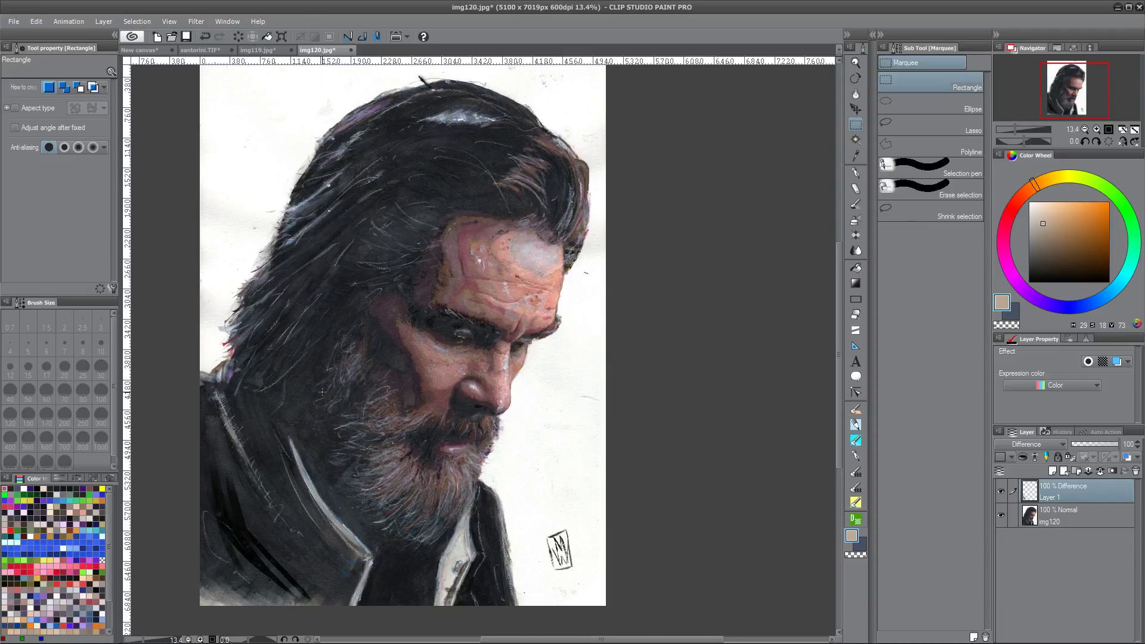